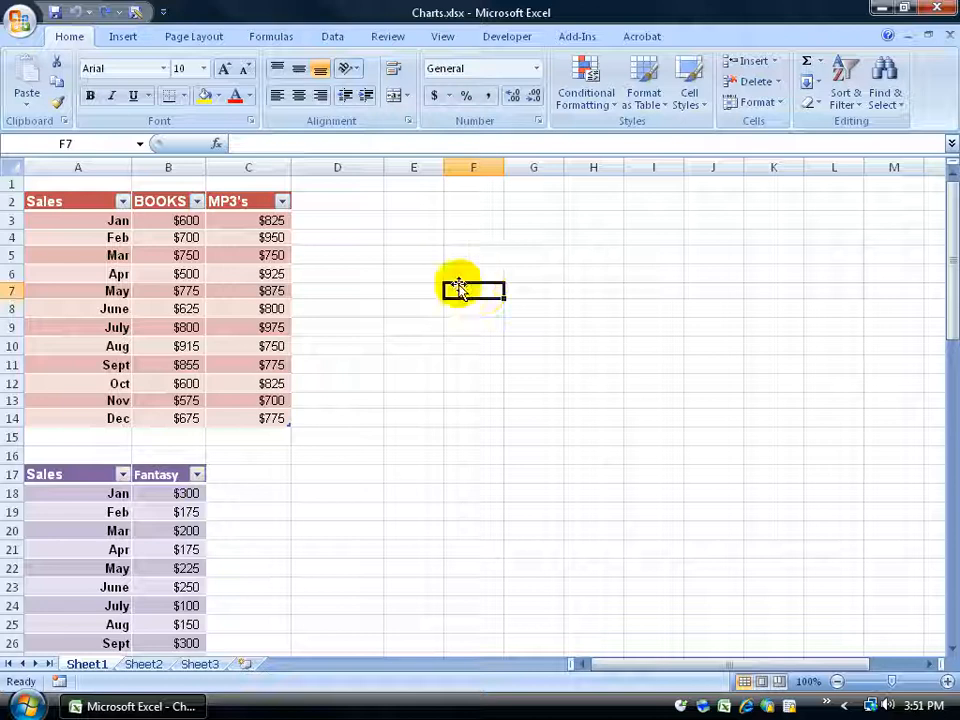
Step: Examine the available chart types and the three data ranges on Sheet1: book and MP3 sales, Fantasy sales, and department budgets
left_click(123, 36)
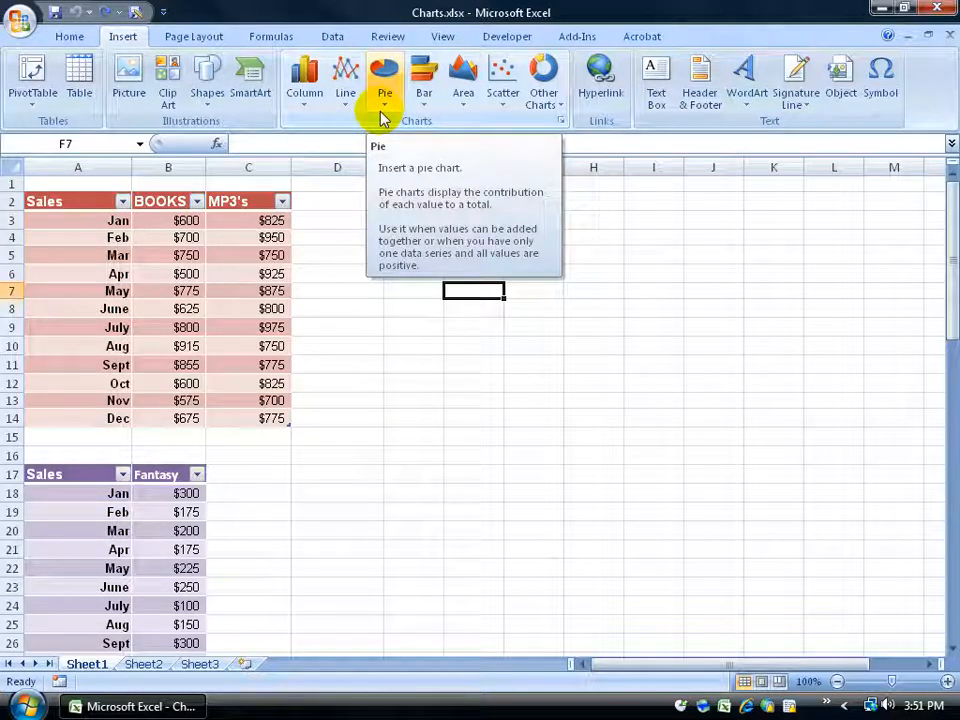
left_click(190, 291)
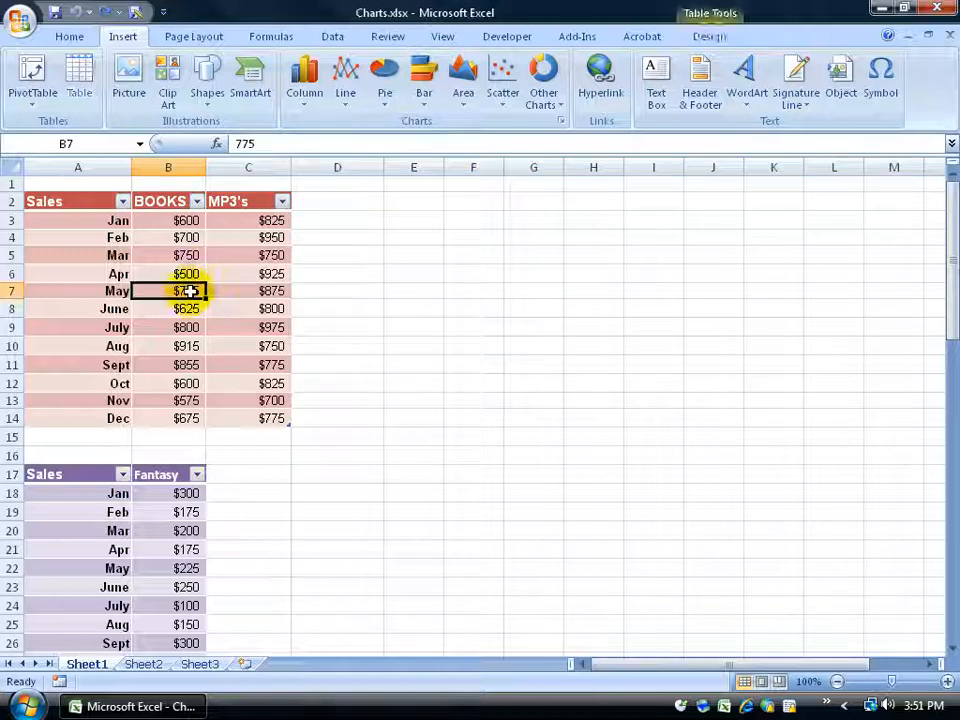
left_click(174, 519)
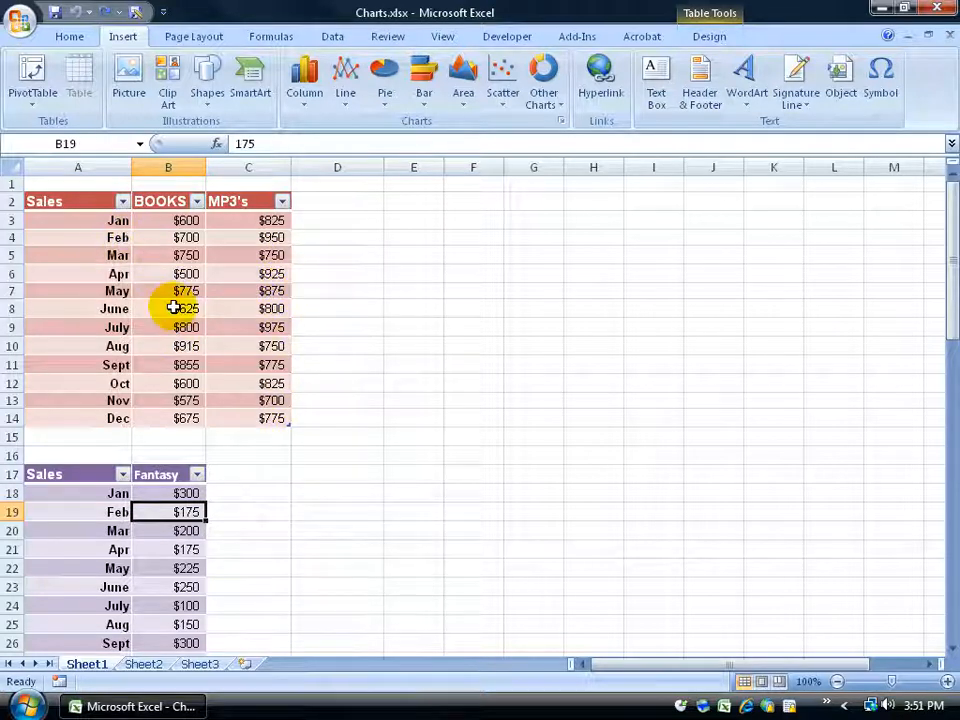
left_click_drag(952, 276, 940, 372)
left_click(182, 489)
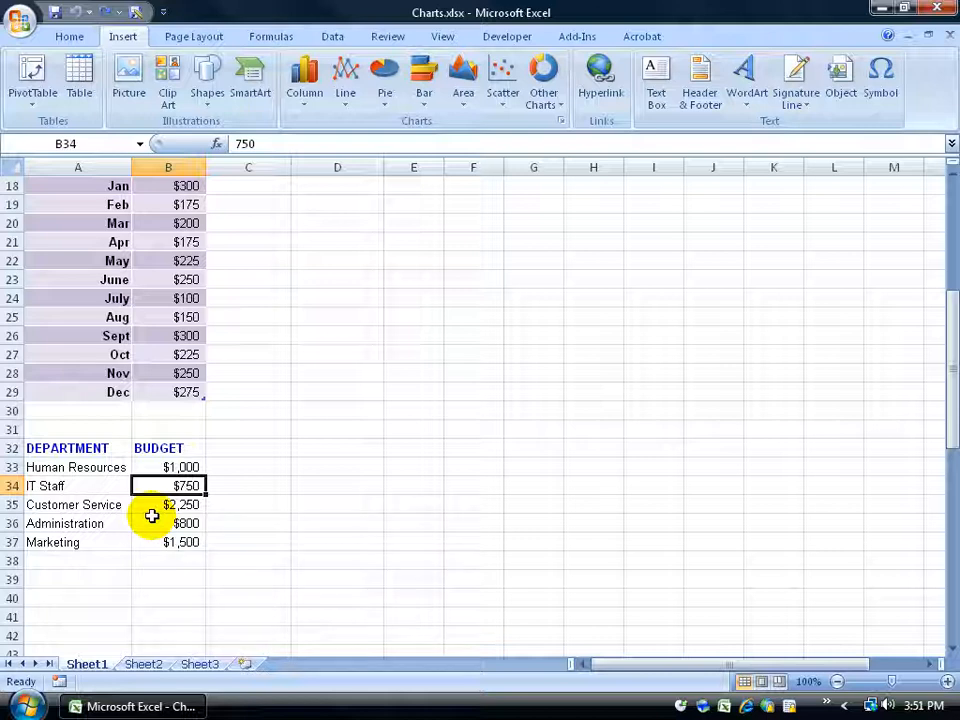
left_click(85, 487)
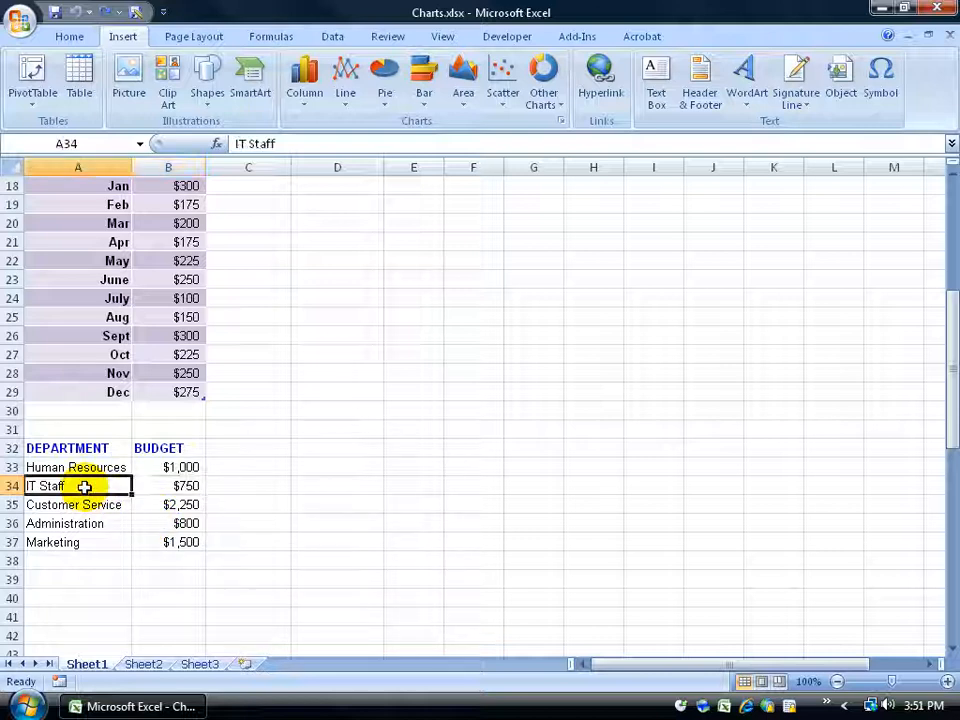
left_click(90, 505)
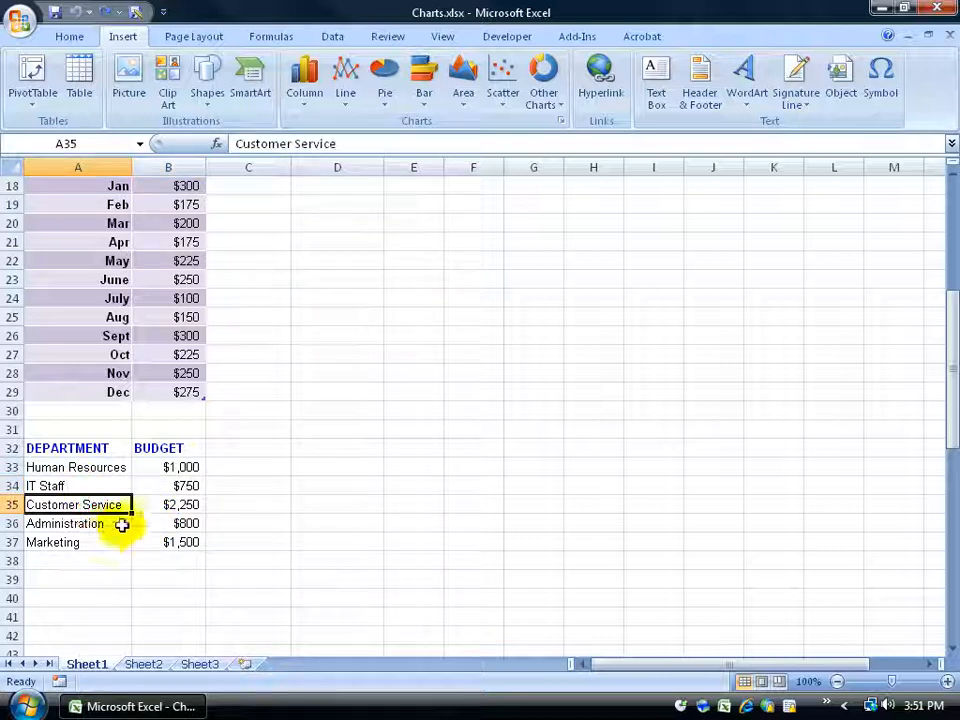
left_click_drag(950, 368, 947, 362)
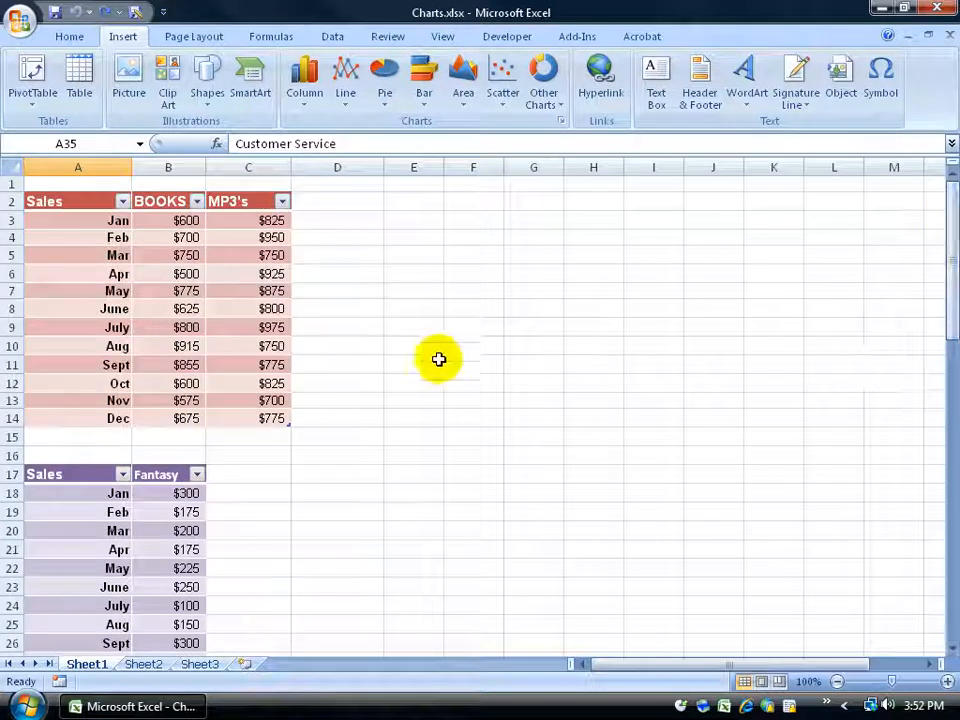
Step: Insert a 3-D clustered column chart of the monthly BOOKS and MP3's sales and place it beside that table
left_click(241, 334)
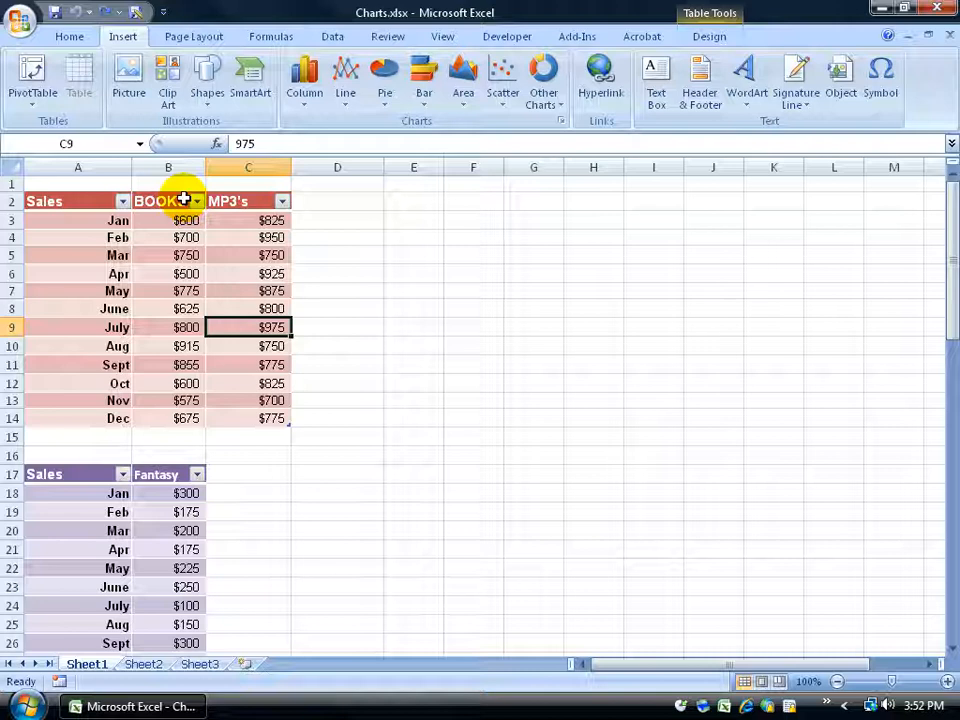
left_click(180, 255)
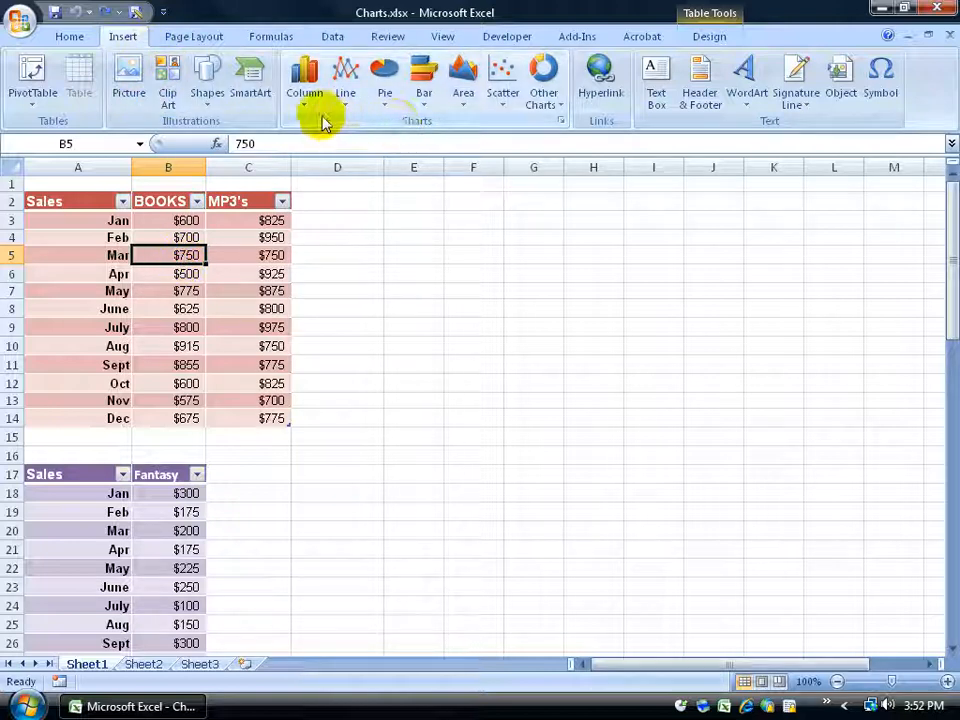
left_click(302, 100)
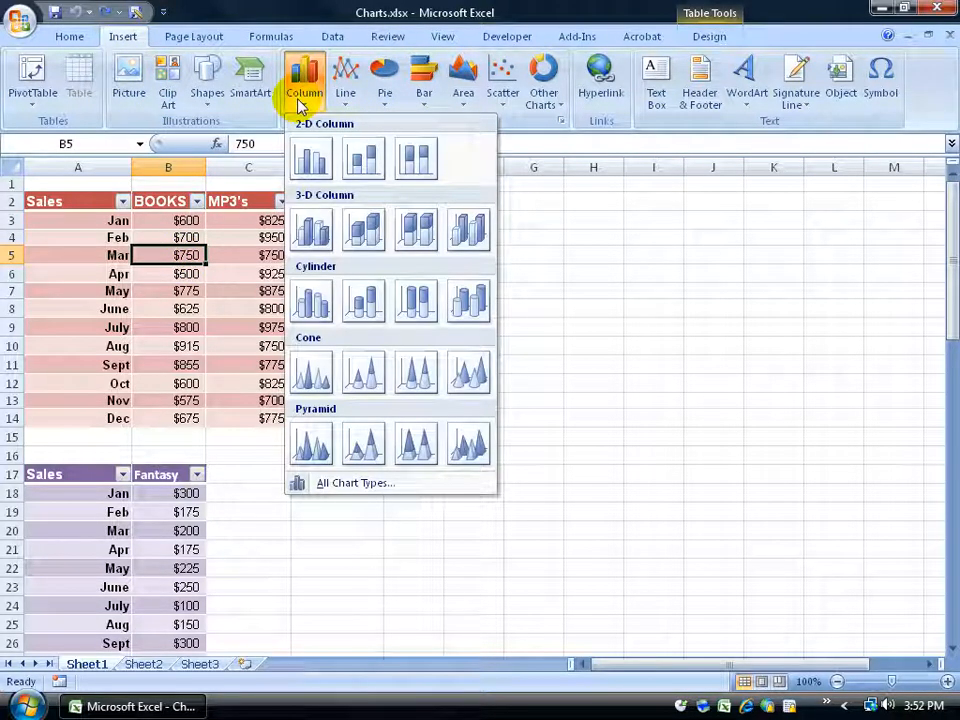
left_click(309, 231)
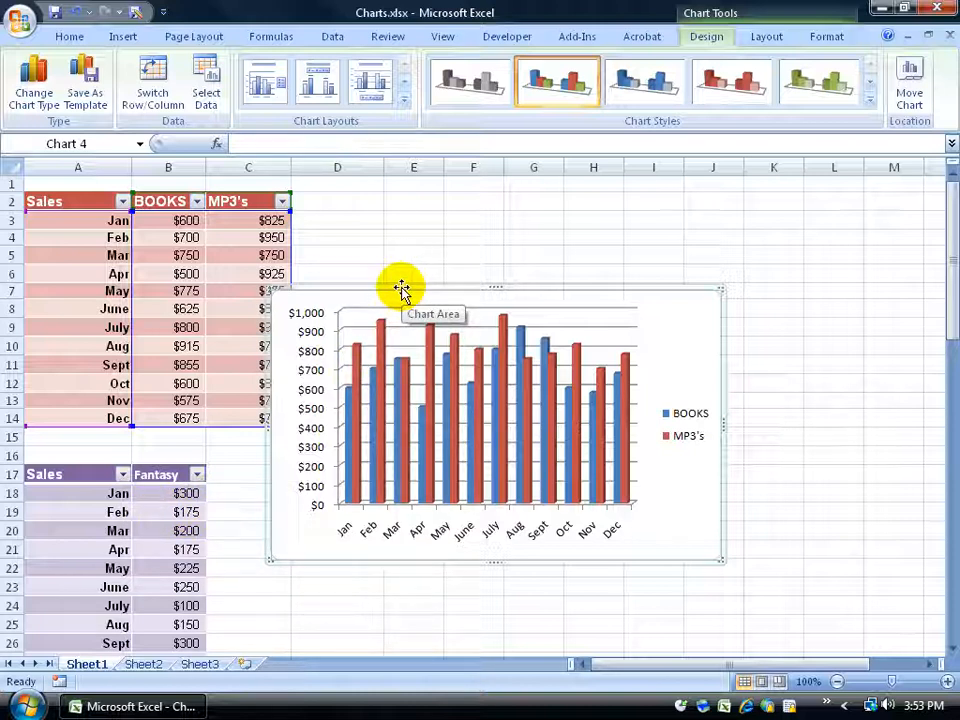
left_click_drag(401, 286, 431, 186)
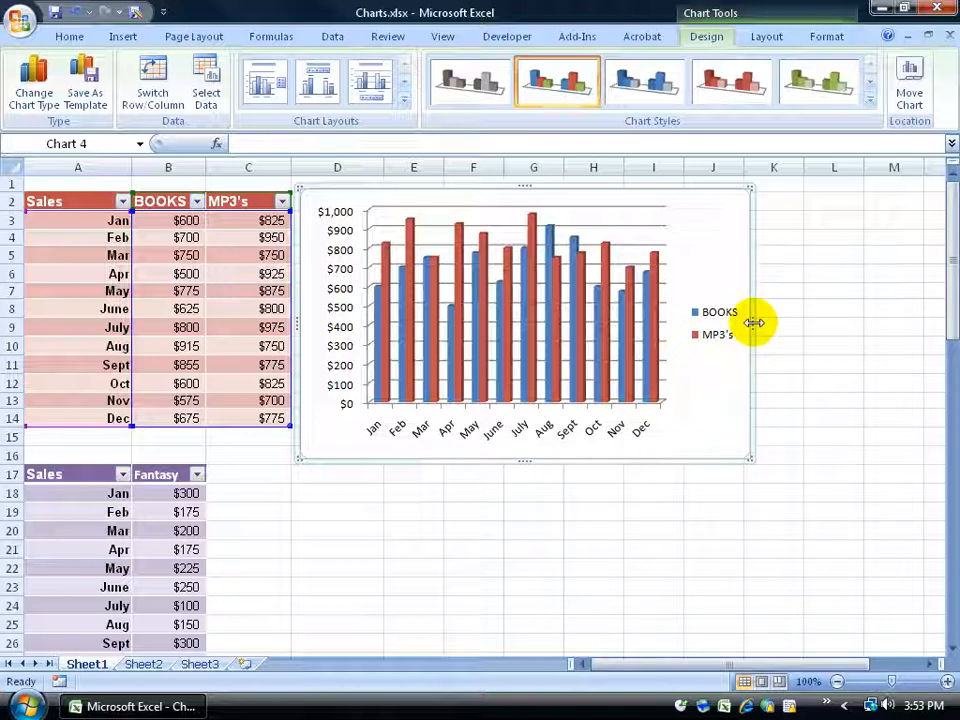
Step: Try widening the column chart horizontally to about column L, and undo the resize
left_click_drag(753, 322, 829, 322)
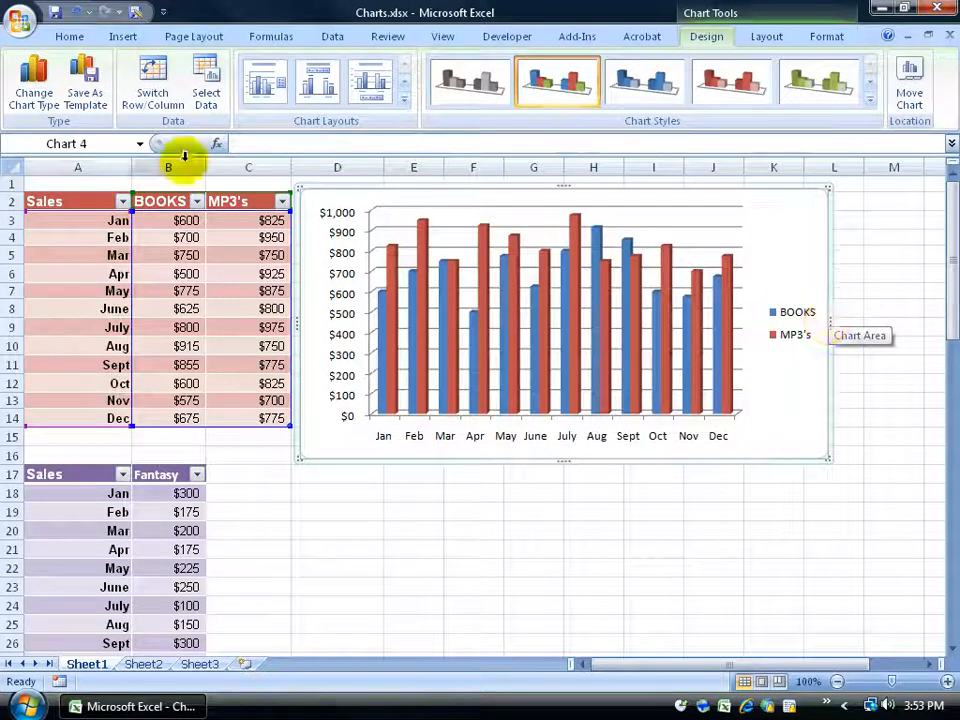
left_click(75, 11)
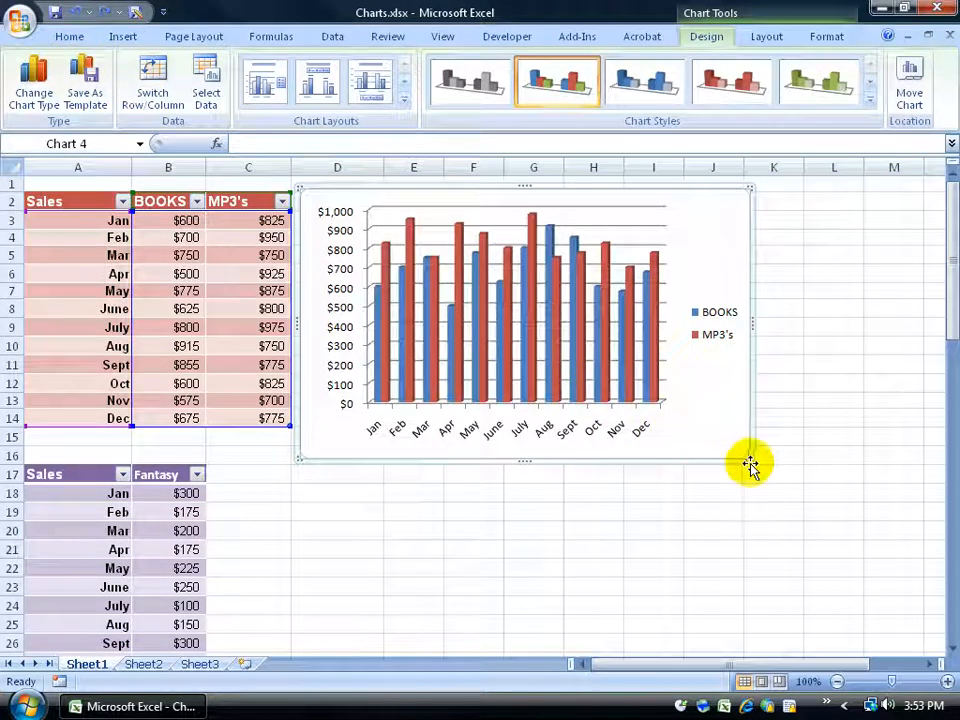
Step: Scale the column chart proportionally so it covers about rows 2 to 14 and columns D to I
left_click_drag(747, 458, 737, 440)
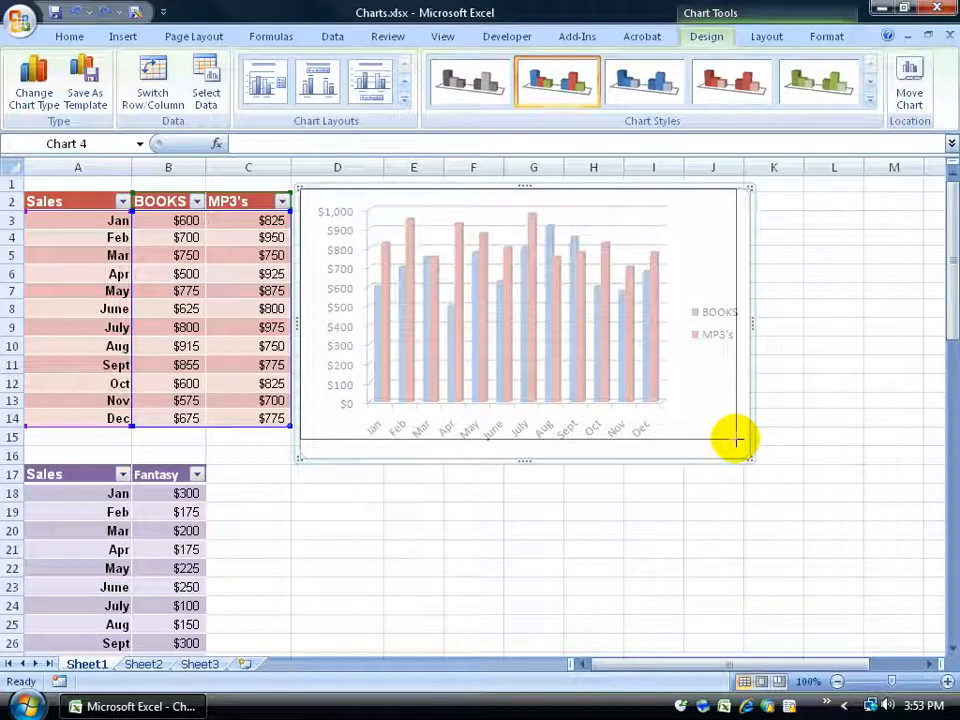
left_click_drag(735, 440, 829, 387)
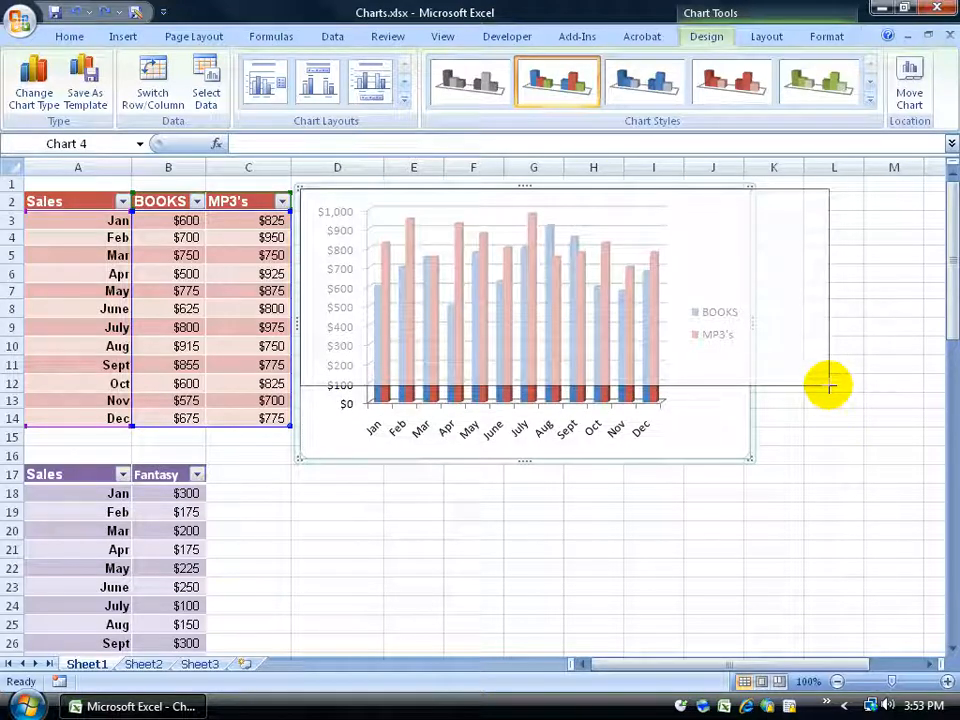
key("shift")
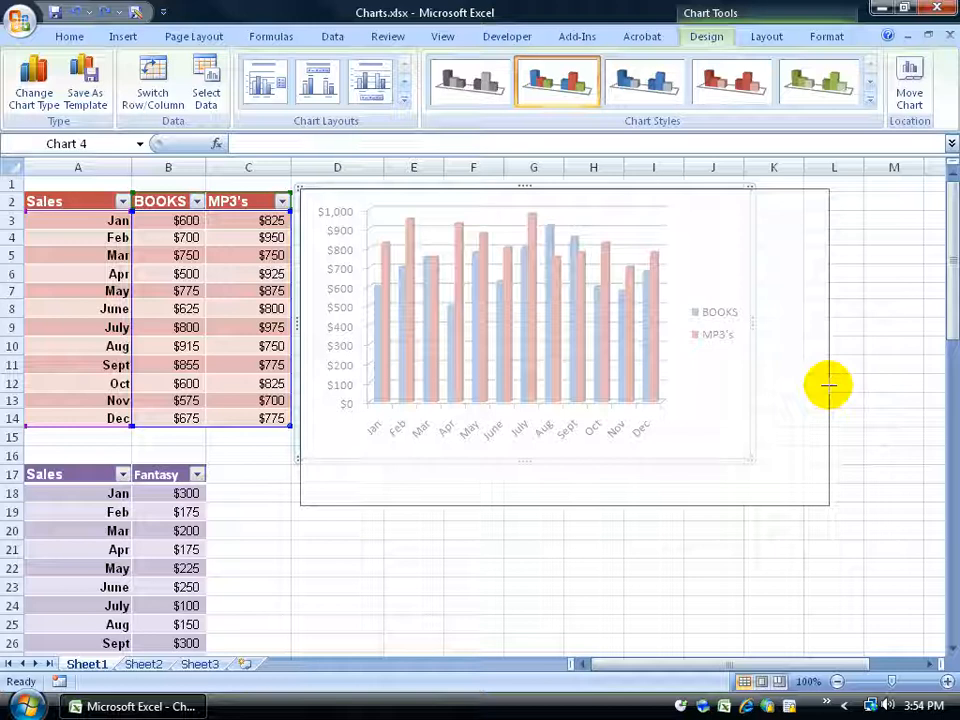
left_click_drag(829, 385, 829, 388)
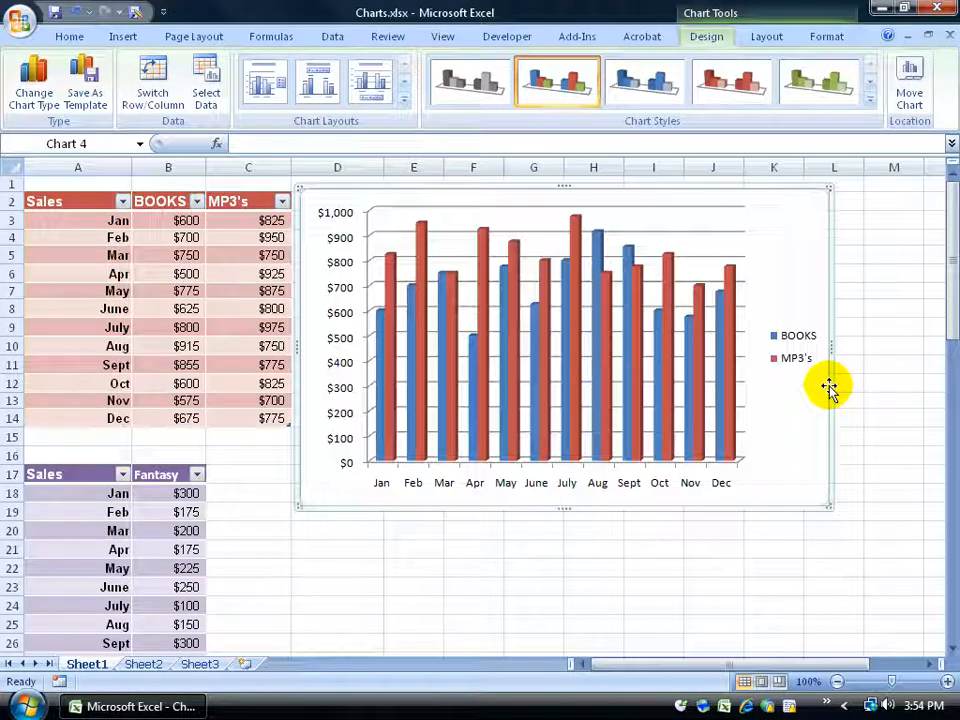
left_click_drag(826, 505, 694, 356)
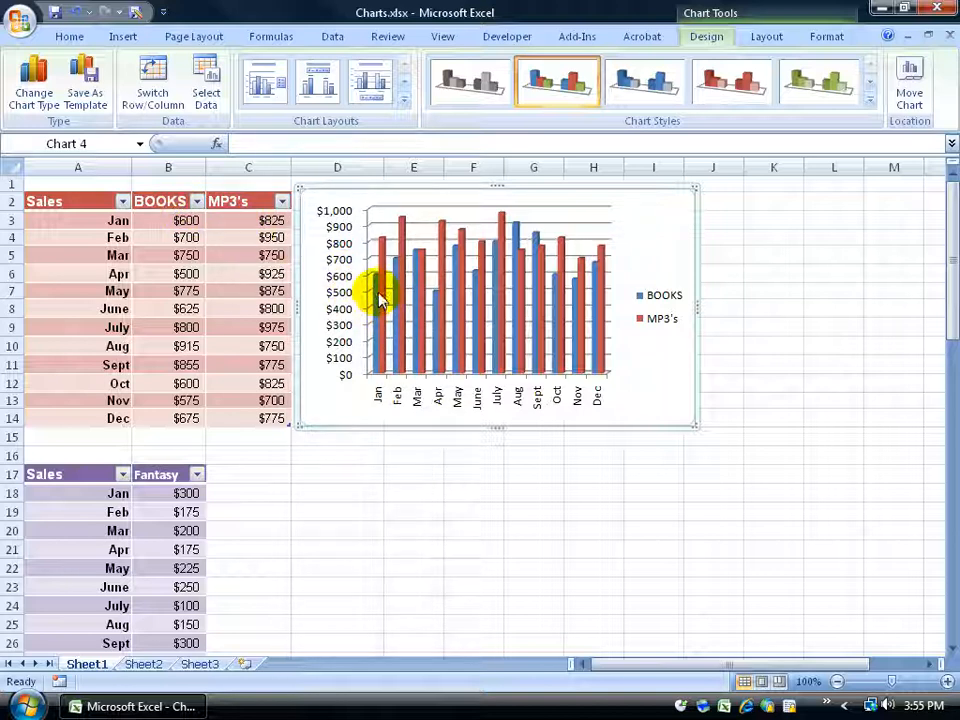
Step: Insert a line with markers chart of the monthly Fantasy sales and place it below the column chart, beside the Fantasy table
mouse_move(383, 305)
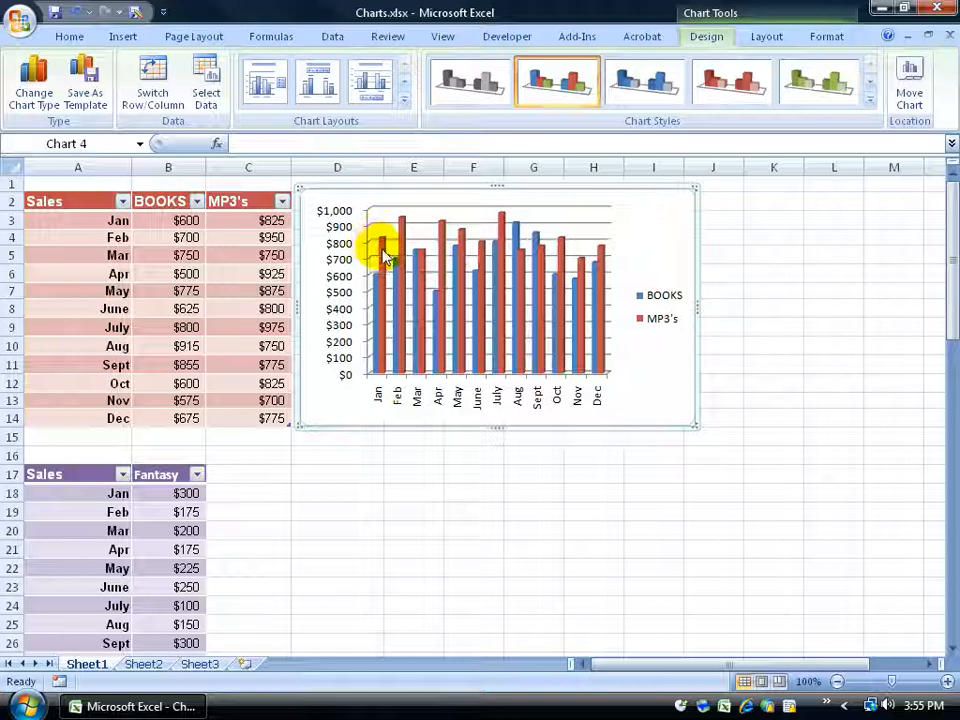
mouse_move(386, 256)
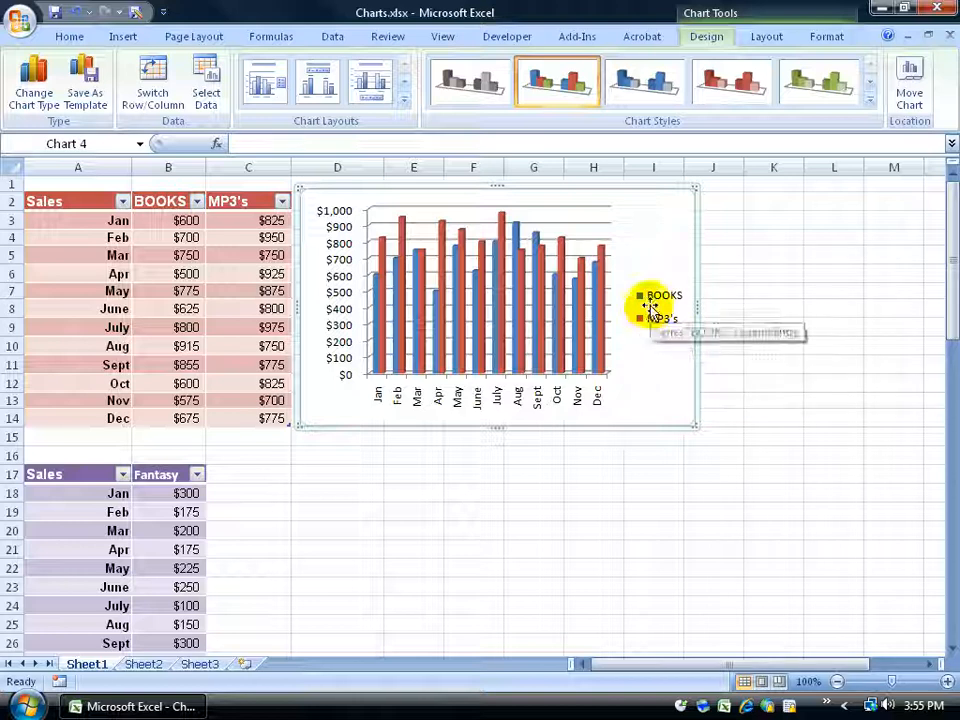
left_click(119, 548)
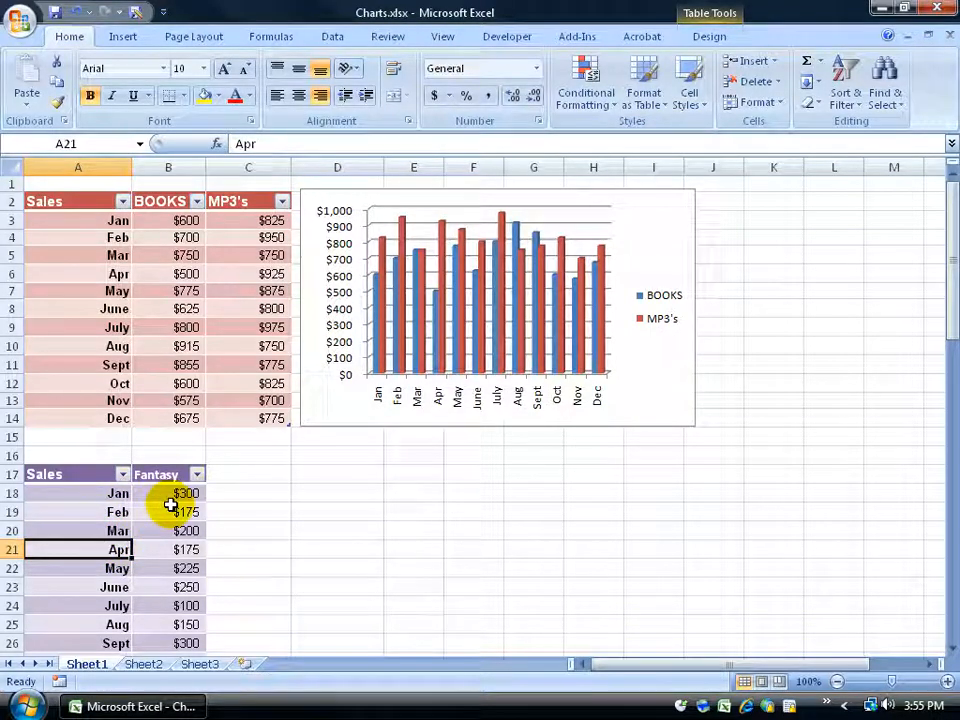
left_click(133, 37)
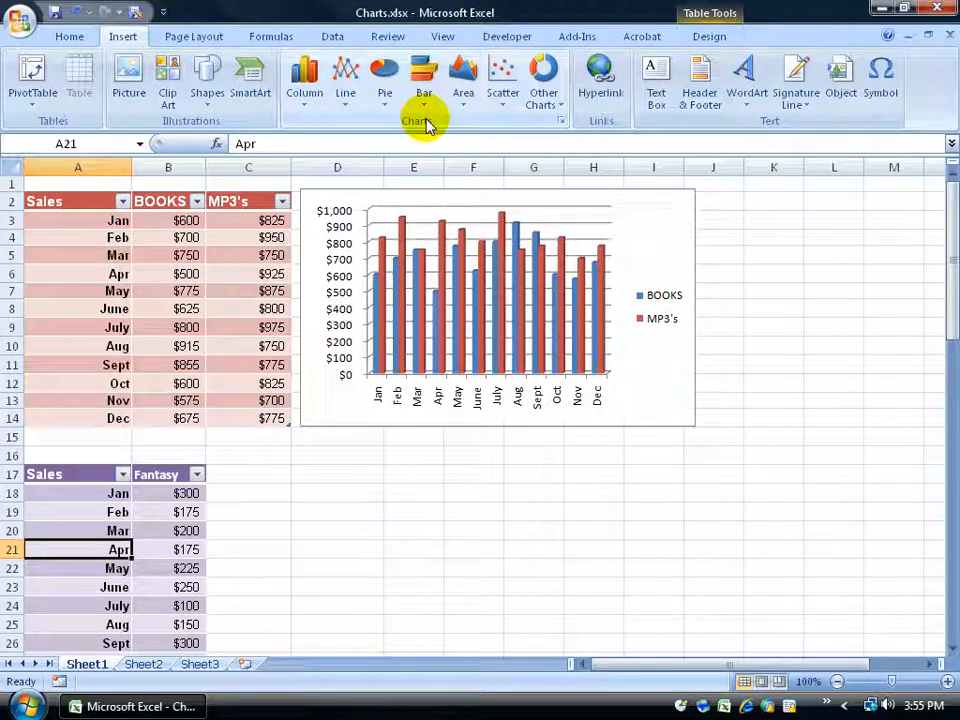
left_click(561, 121)
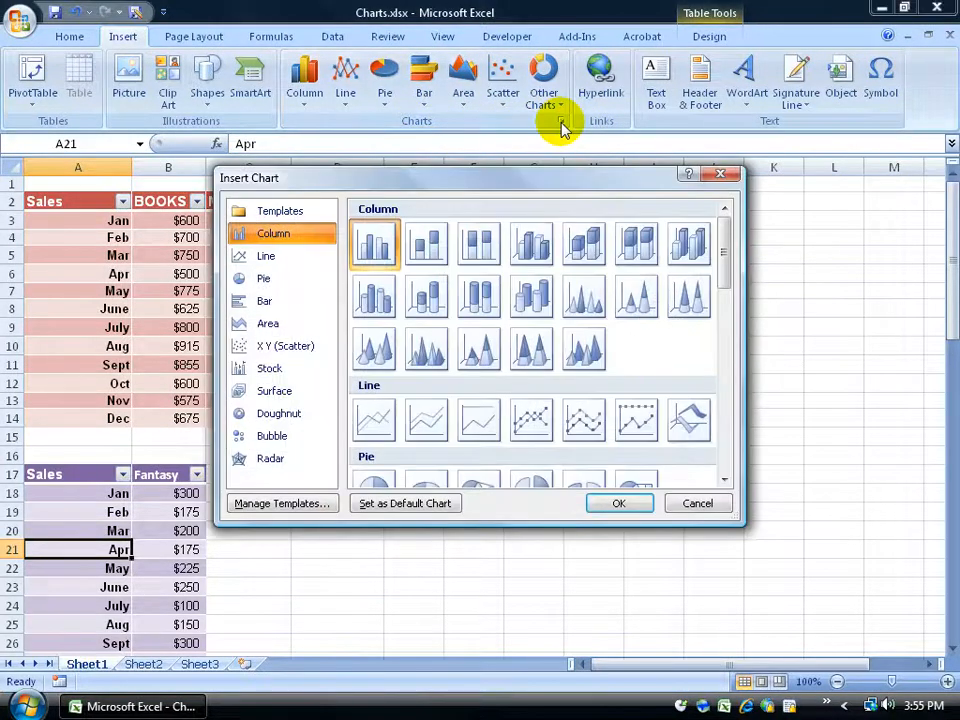
left_click_drag(722, 243, 724, 318)
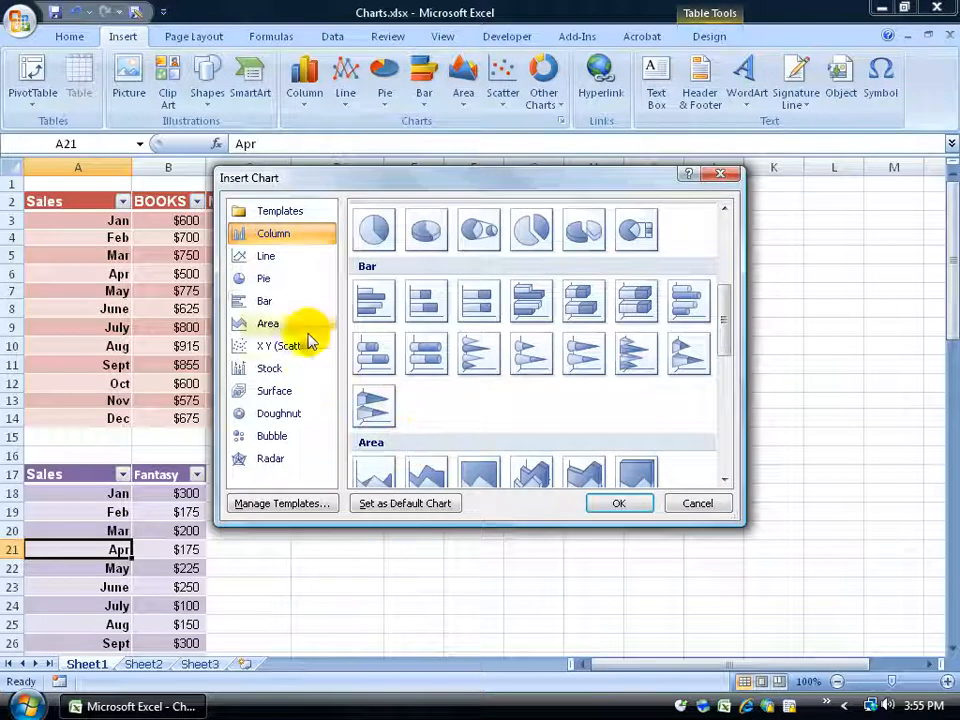
left_click(272, 259)
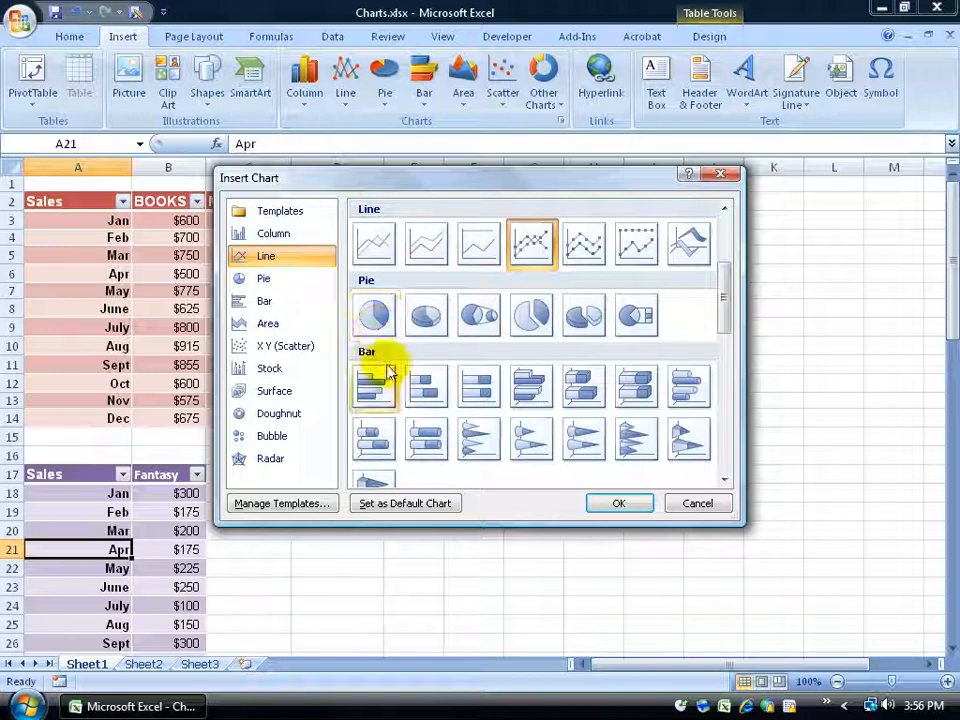
double_click(533, 248)
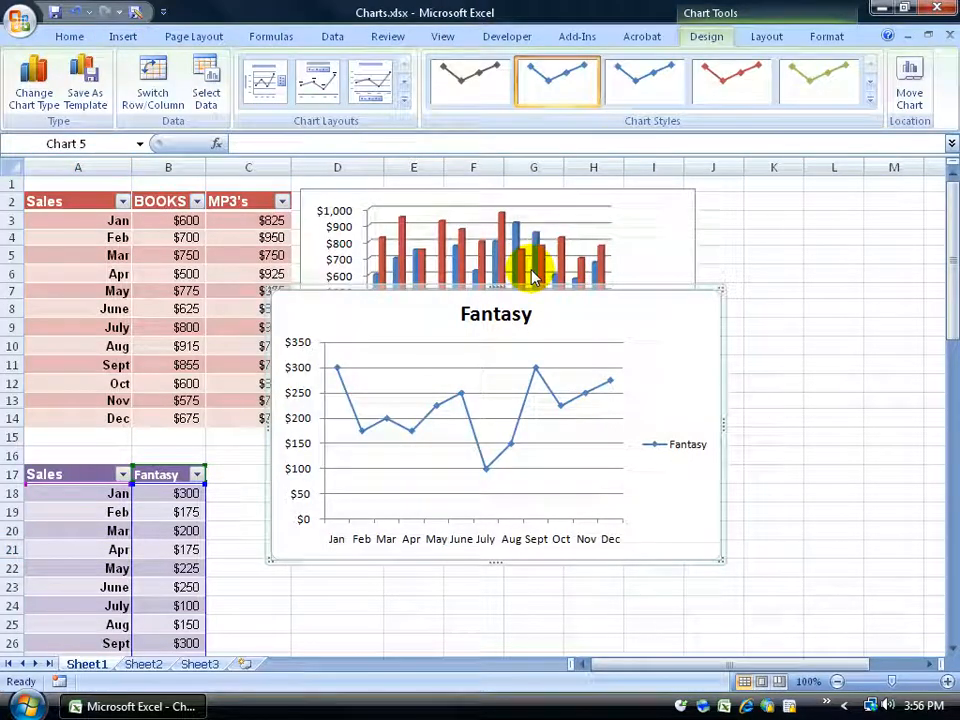
left_click_drag(527, 285, 489, 457)
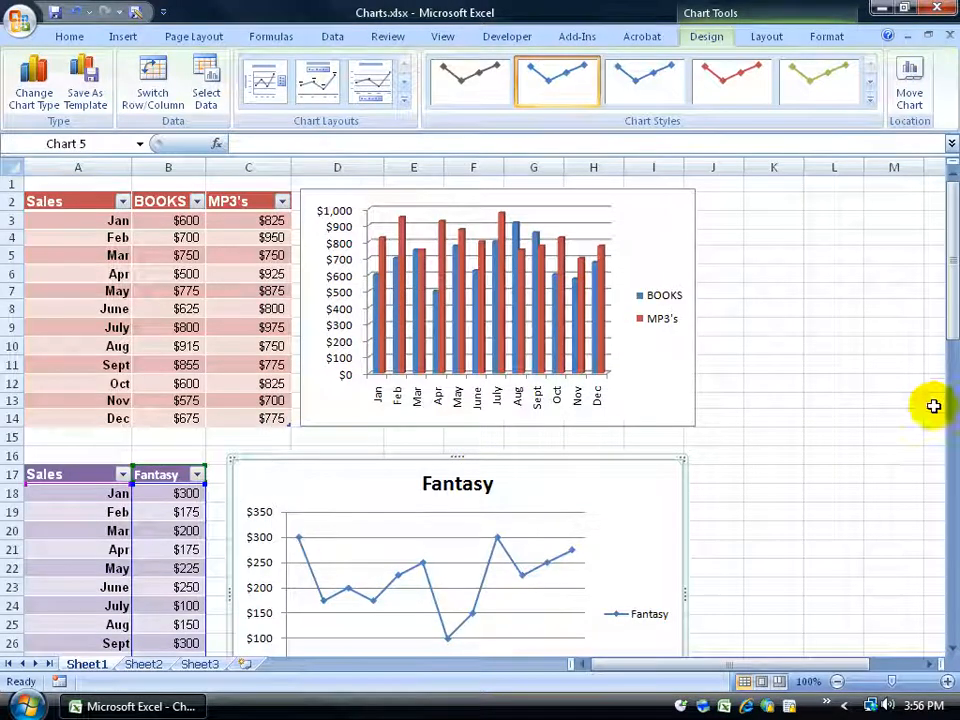
Step: Insert a 3-D pie chart of the department budgets and place it below the Fantasy line chart, beside the budget table
left_click_drag(943, 300, 943, 378)
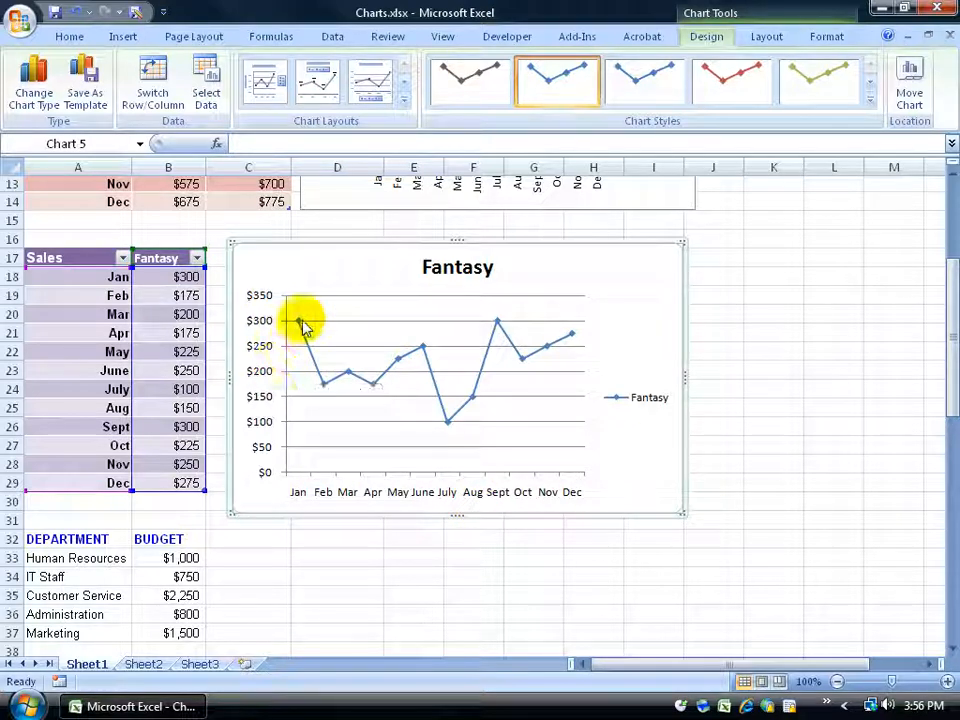
mouse_move(302, 325)
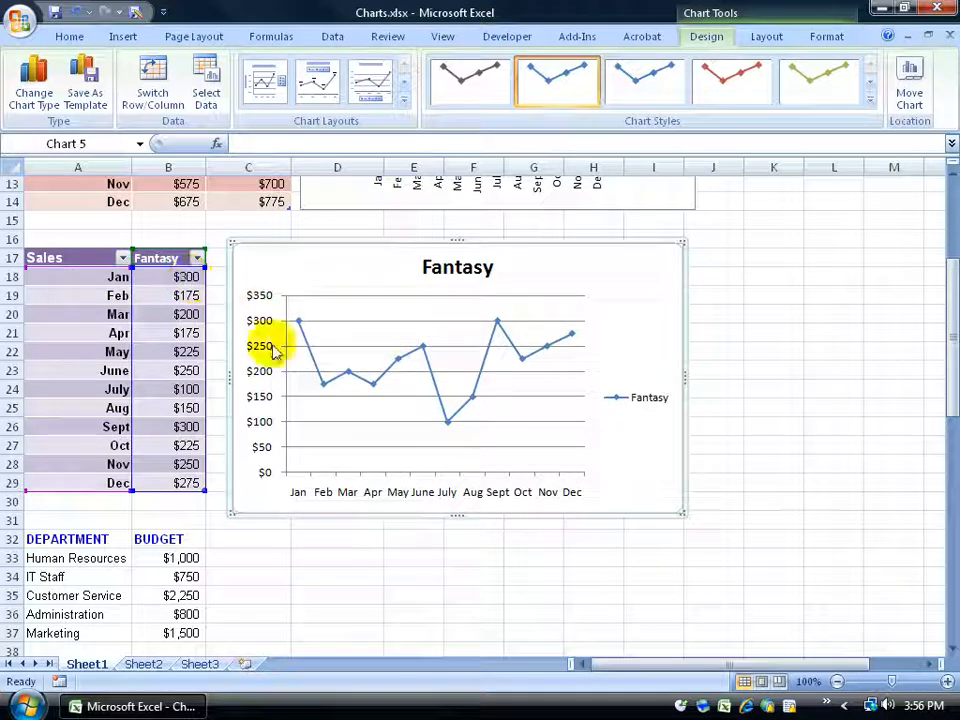
mouse_move(323, 388)
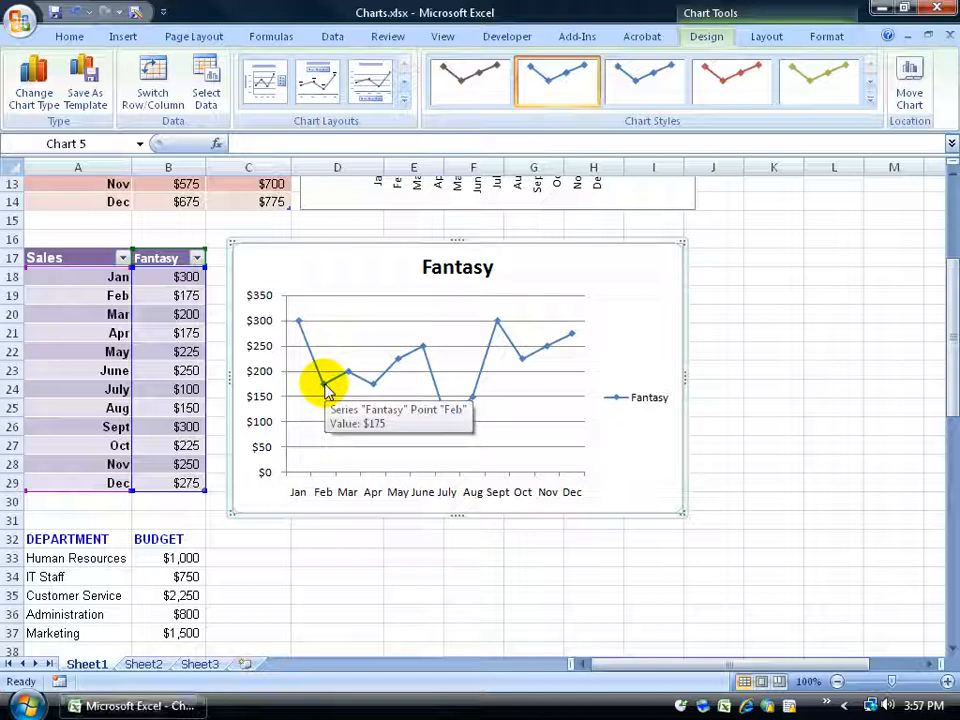
left_click_drag(952, 330, 952, 385)
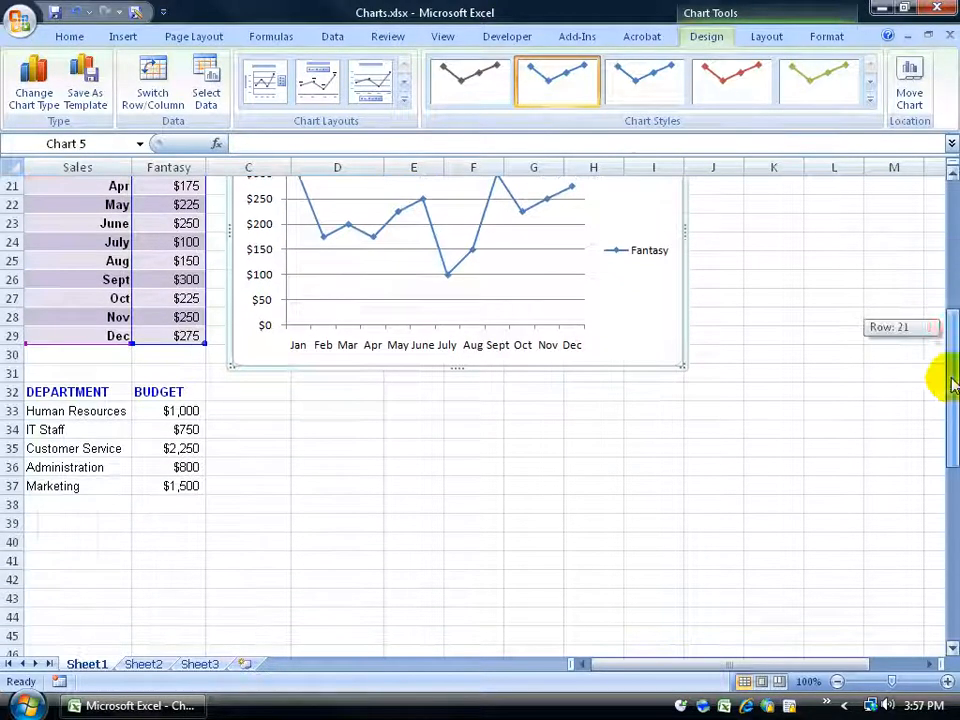
left_click(122, 448)
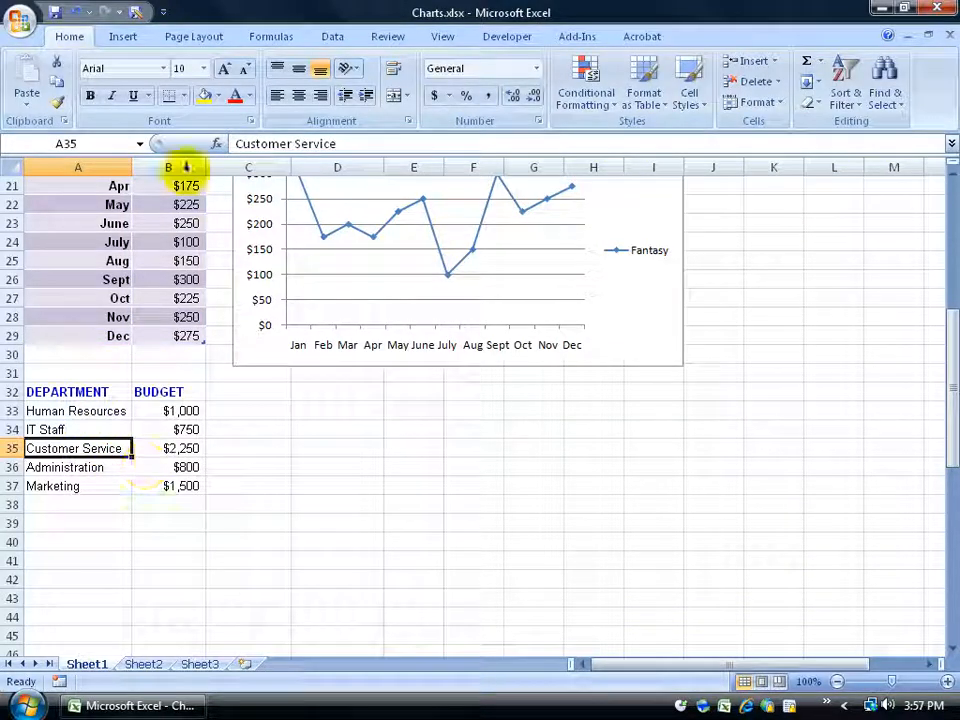
left_click(123, 36)
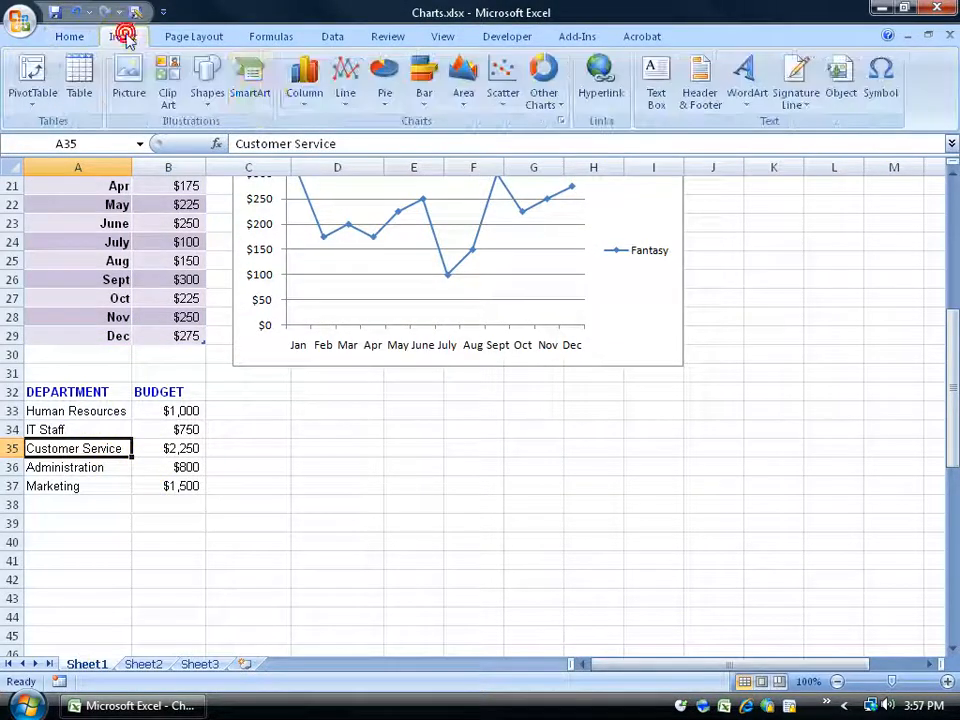
left_click(386, 100)
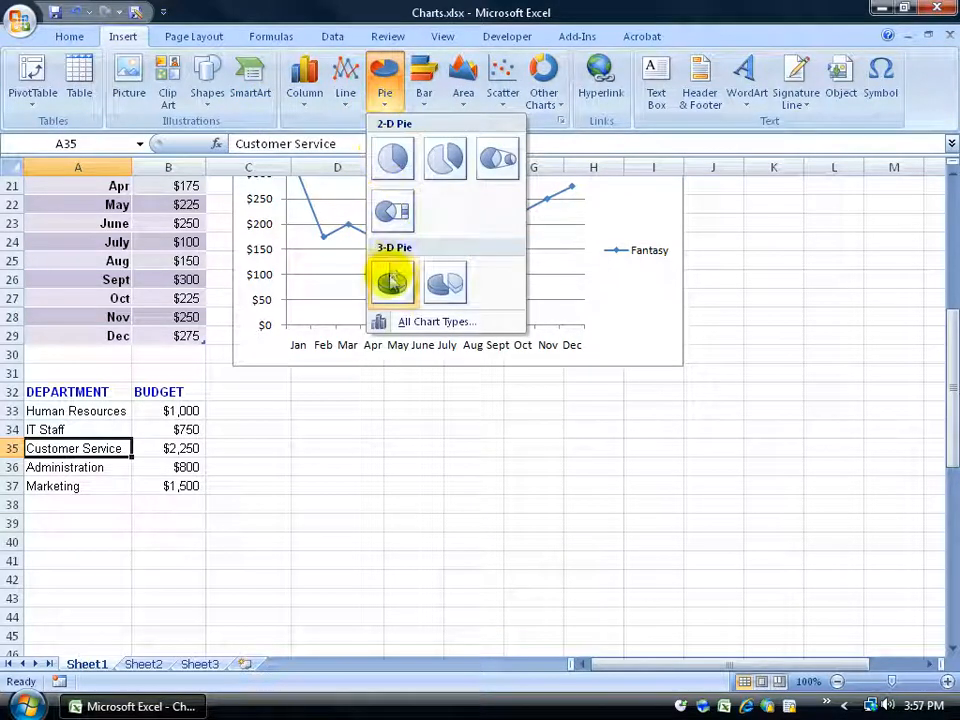
left_click(391, 277)
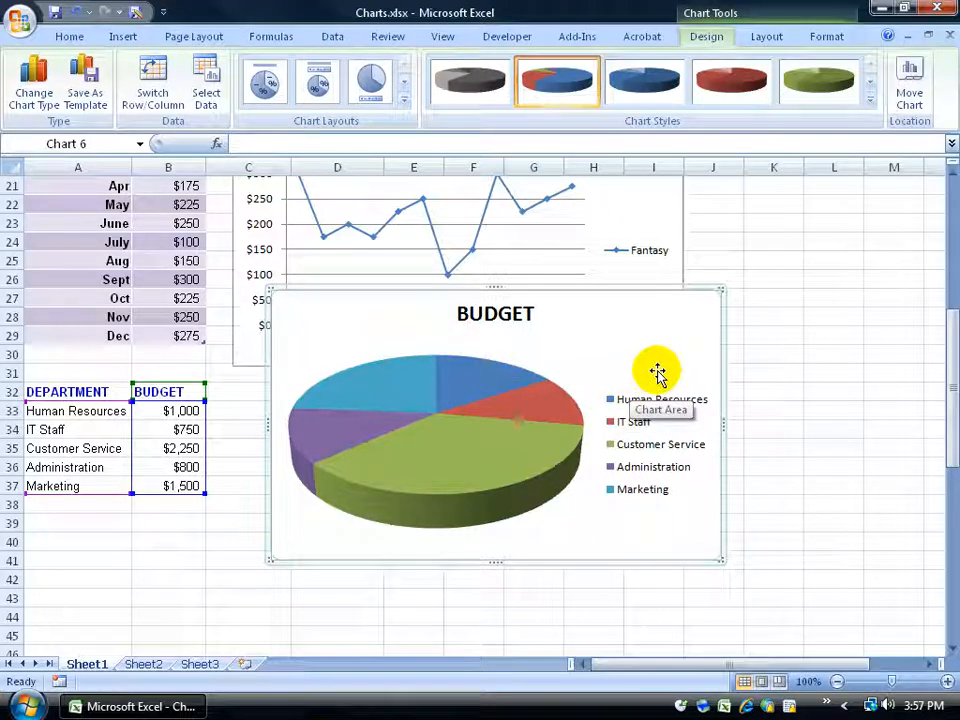
mouse_move(494, 363)
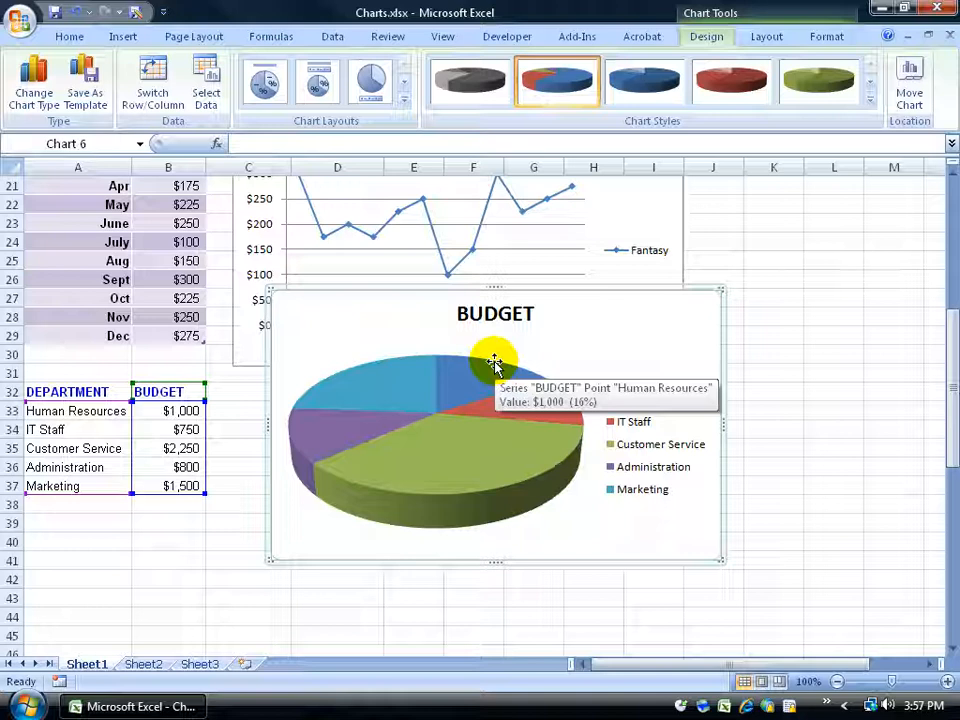
left_click_drag(444, 286, 406, 380)
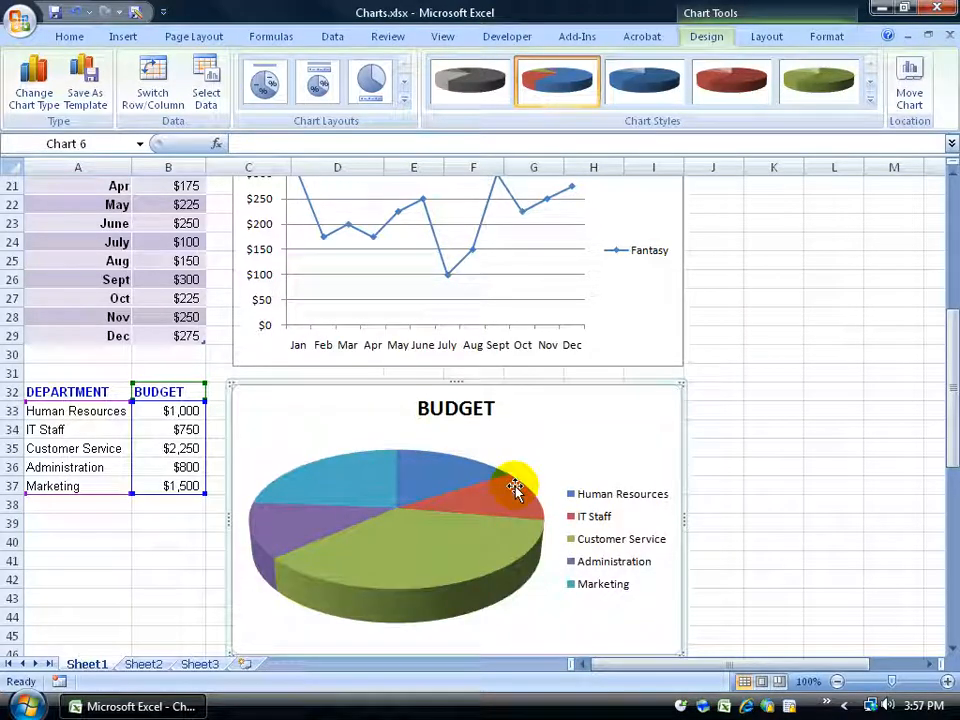
left_click(746, 411)
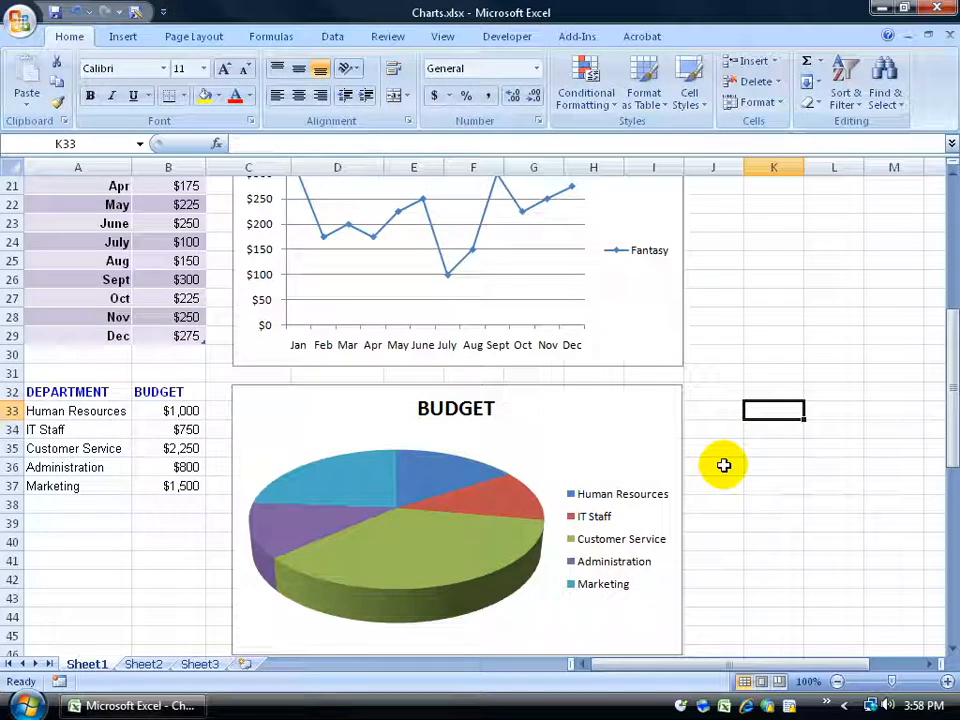
Step: Create a default column chart of the monthly BOOKS and MP3's sales on its own chart sheet
left_click_drag(945, 392, 932, 240)
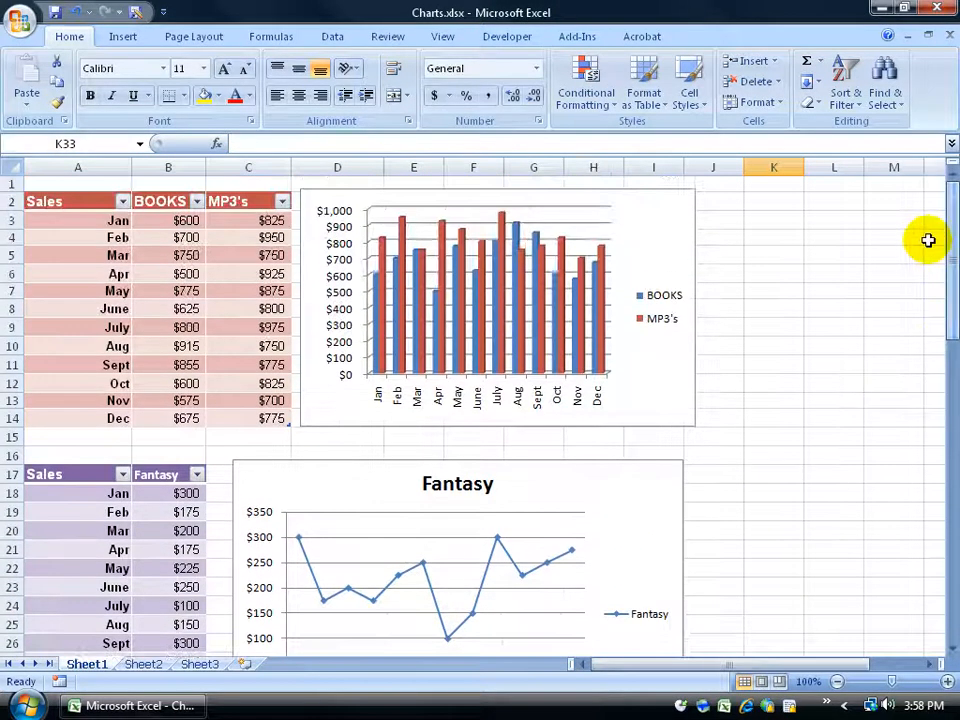
left_click(183, 307)
left_click(183, 307)
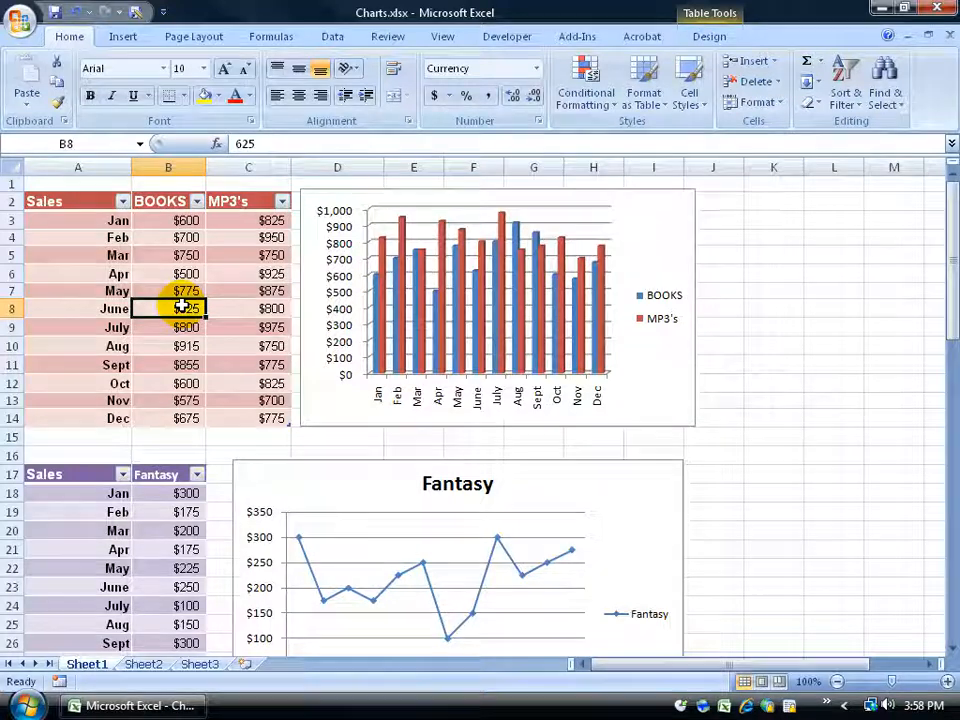
key("F11")
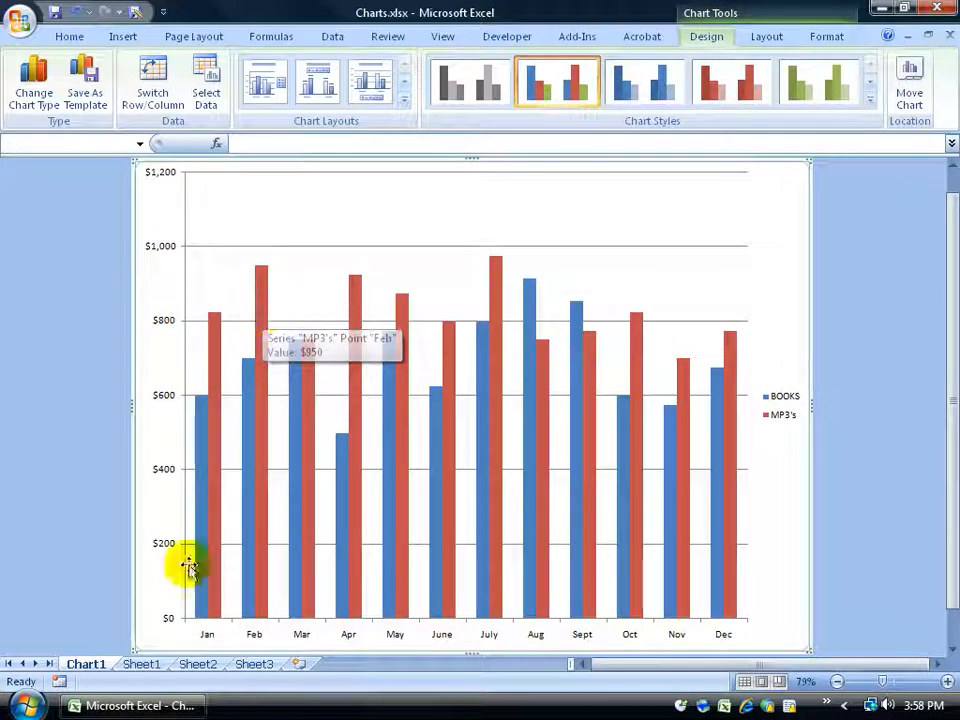
Step: Return to Sheet1 and select the Fantasy line chart
left_click(145, 666)
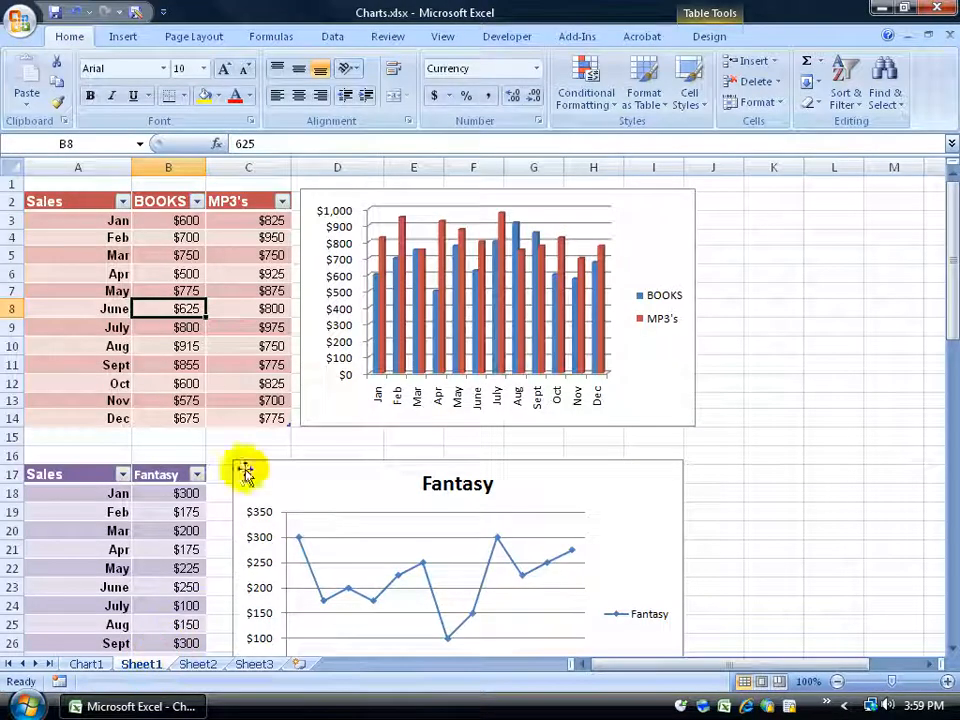
left_click(315, 420)
left_click(306, 462)
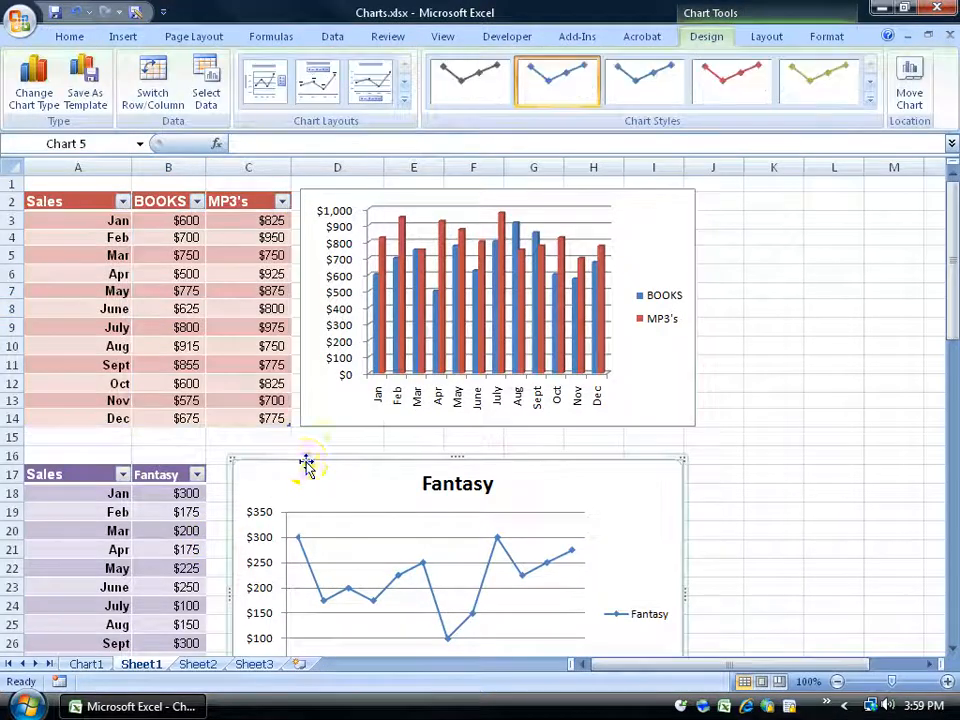